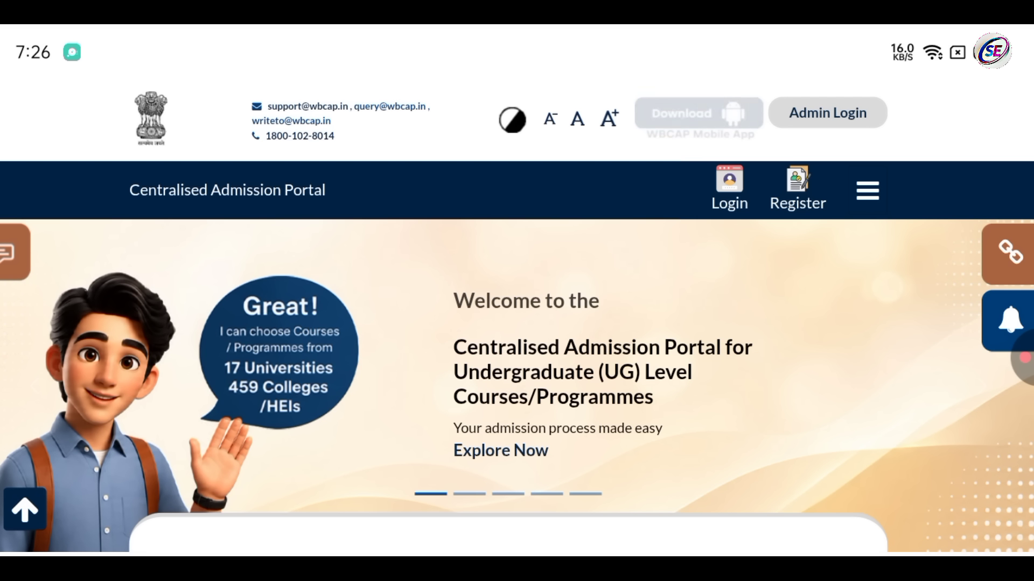
Look through the admission portal's home page, from the welcome banner down to the search form for preferred institutions and courses.
{"action": "scroll", "coordinate": [517, 355], "scroll_direction": "down", "scroll_amount": 4}
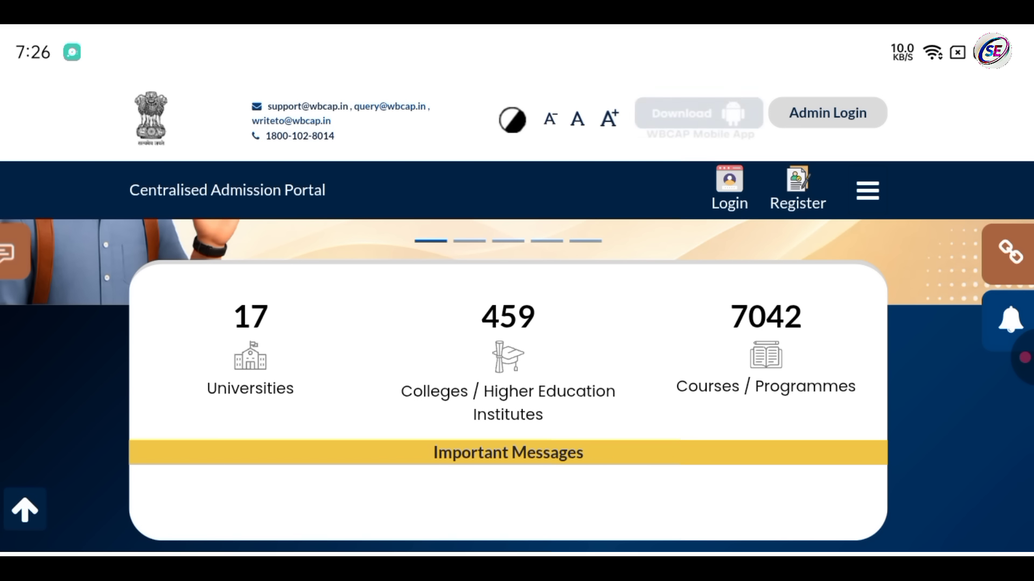
{"action": "scroll", "coordinate": [517, 376], "scroll_direction": "down", "scroll_amount": 2}
{"action": "scroll", "coordinate": [517, 377], "scroll_direction": "down", "scroll_amount": 2}
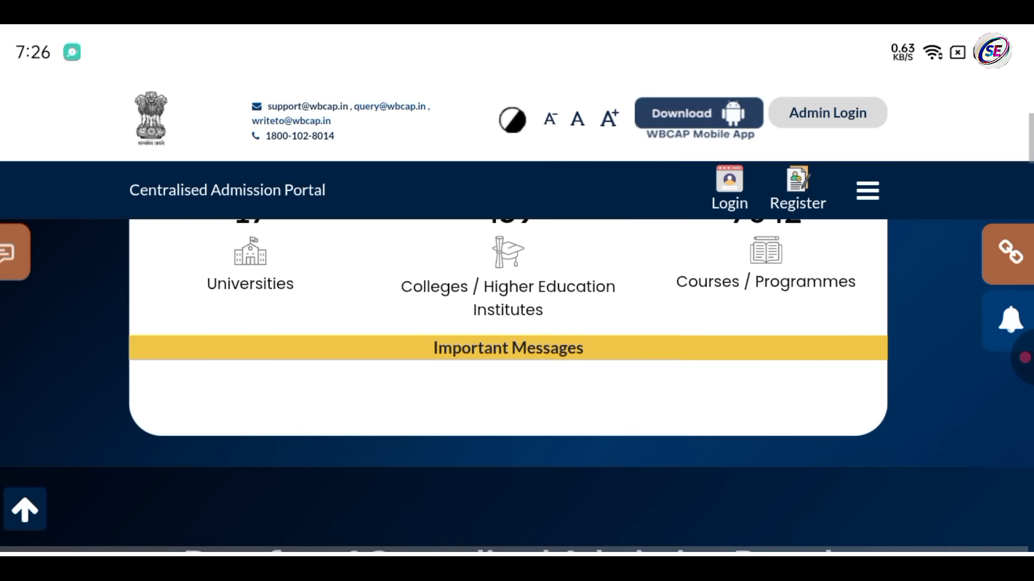
{"action": "scroll", "coordinate": [516, 377], "scroll_direction": "down", "scroll_amount": 8}
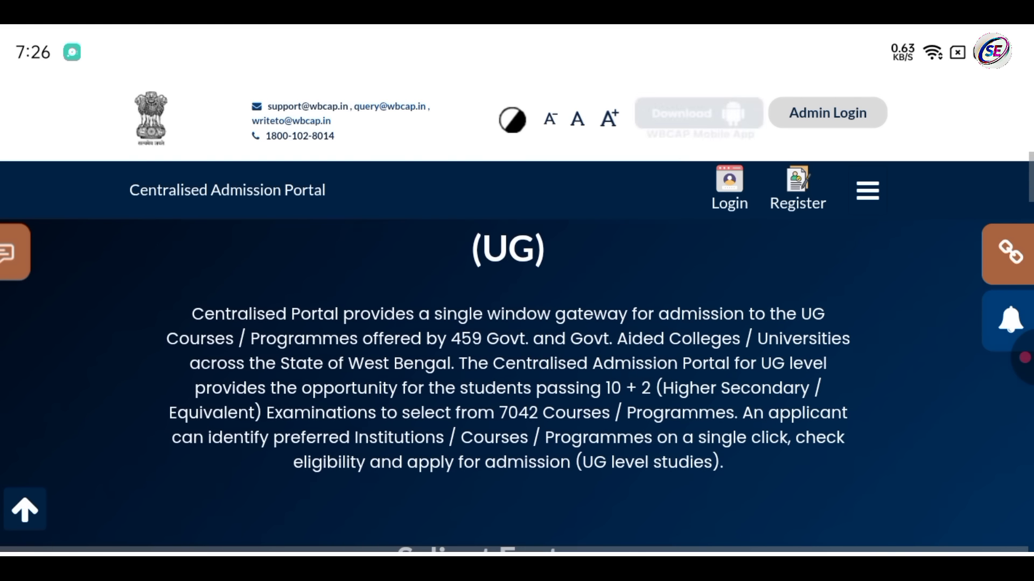
{"action": "scroll", "coordinate": [517, 376], "scroll_direction": "down", "scroll_amount": 6}
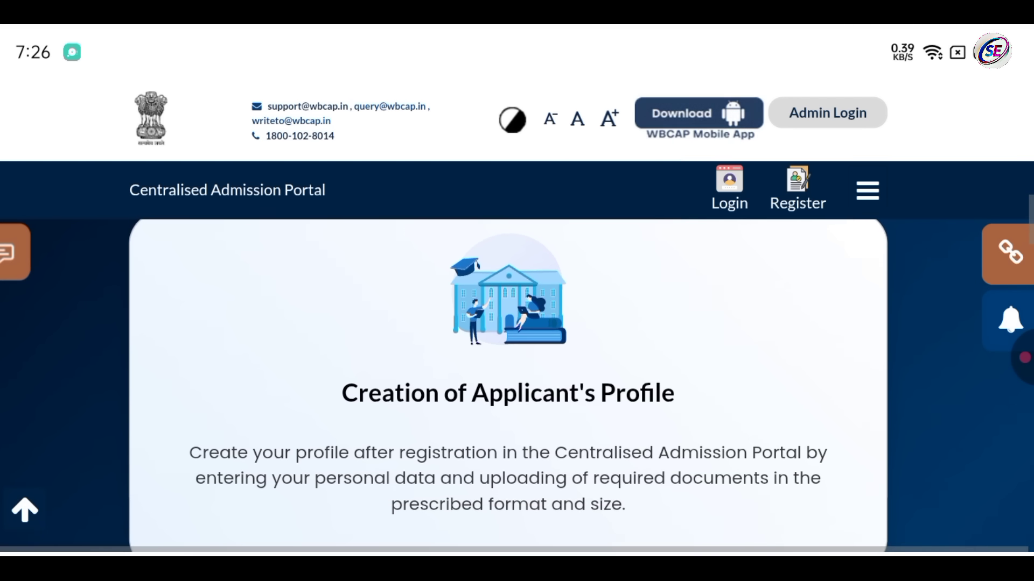
{"action": "scroll", "coordinate": [508, 385], "scroll_direction": "down", "scroll_amount": 4}
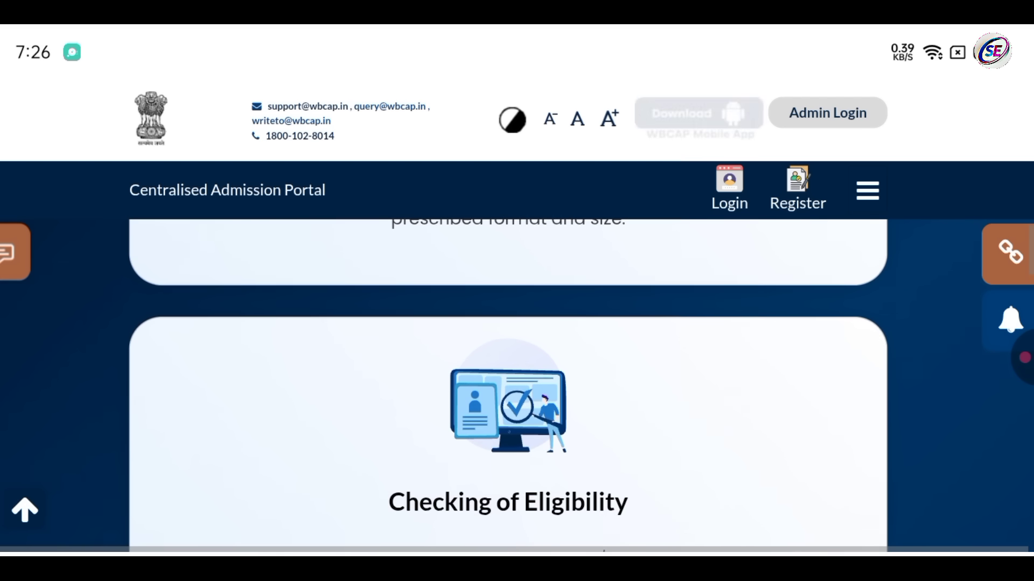
{"action": "scroll", "coordinate": [508, 385], "scroll_direction": "down", "scroll_amount": 6}
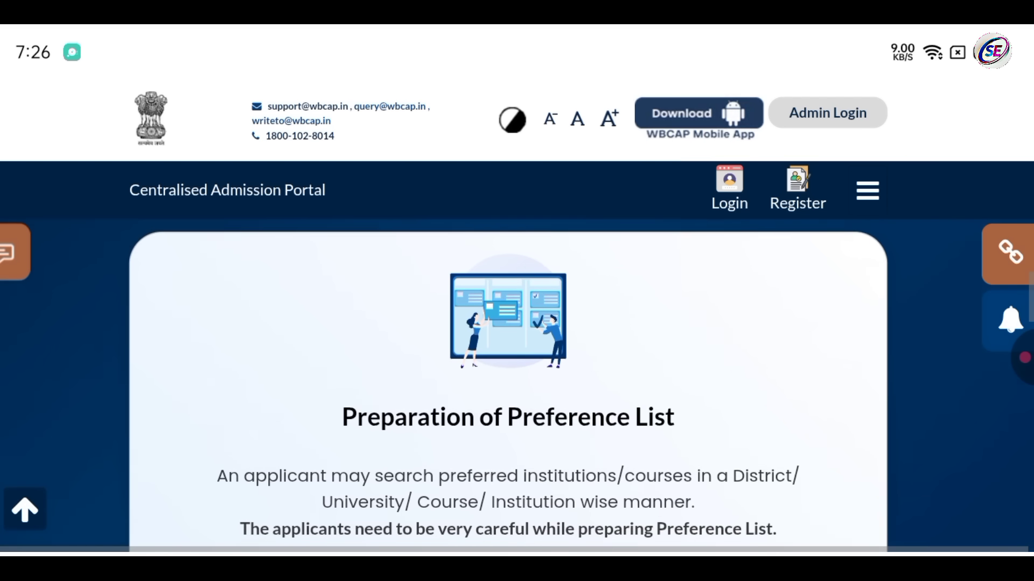
{"action": "scroll", "coordinate": [507, 385], "scroll_direction": "down", "scroll_amount": 6}
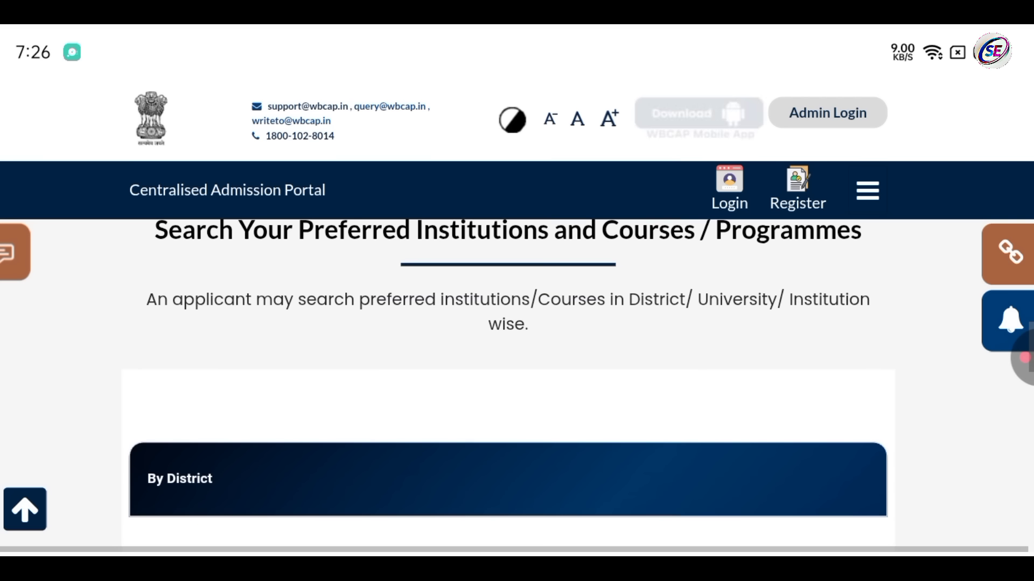
{"action": "scroll", "coordinate": [508, 385], "scroll_direction": "down", "scroll_amount": 4}
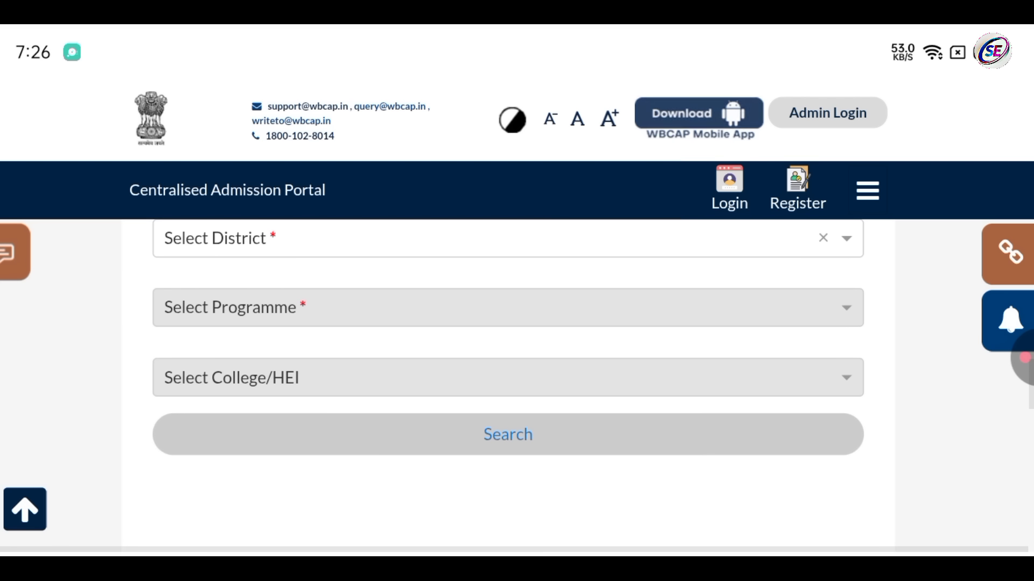
{"action": "scroll", "coordinate": [507, 385], "scroll_direction": "up", "scroll_amount": 8}
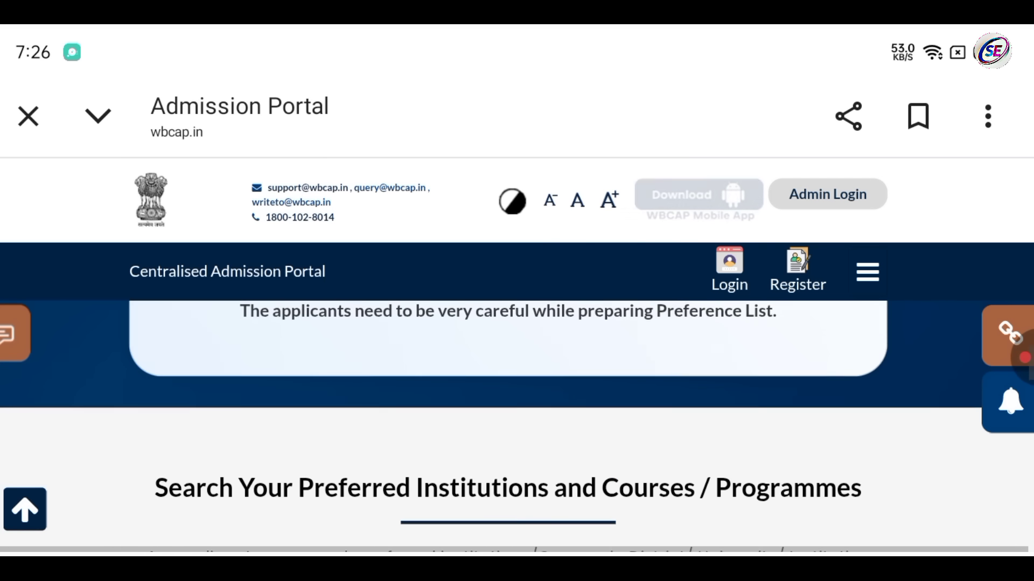
{"action": "scroll", "coordinate": [508, 385], "scroll_direction": "up", "scroll_amount": 10}
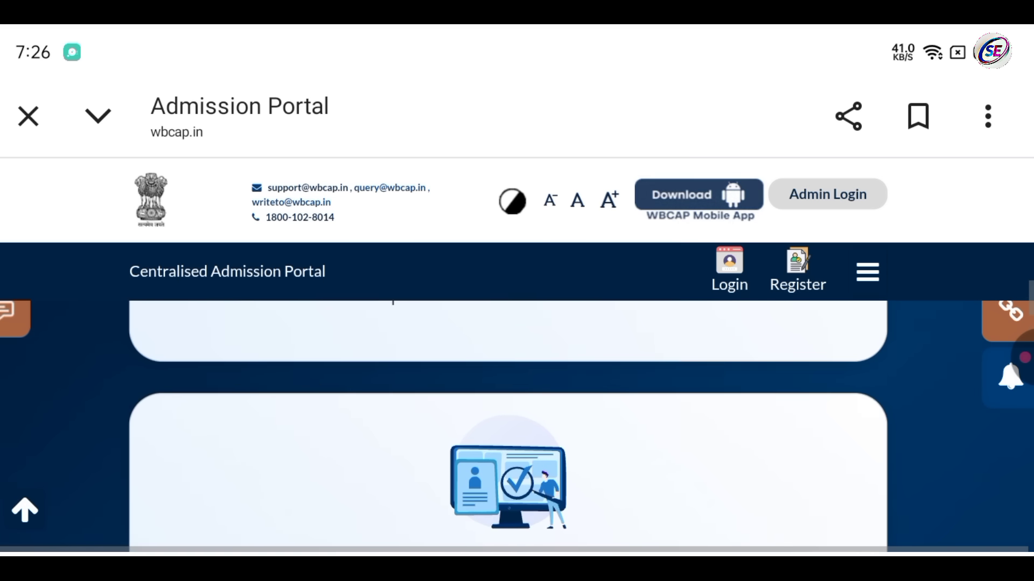
{"action": "scroll", "coordinate": [508, 385], "scroll_direction": "up", "scroll_amount": 10}
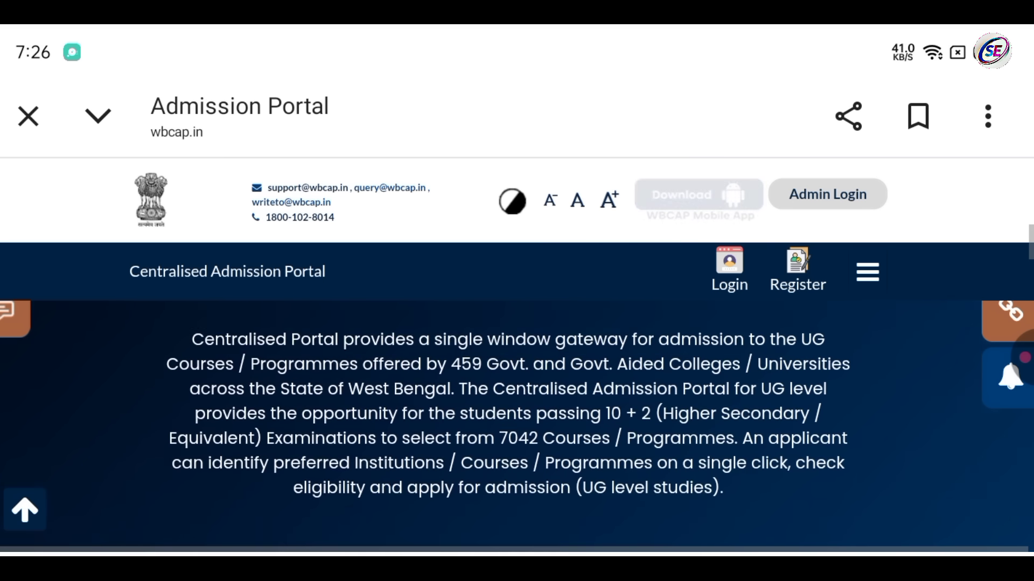
{"action": "scroll", "coordinate": [508, 384], "scroll_direction": "up", "scroll_amount": 10}
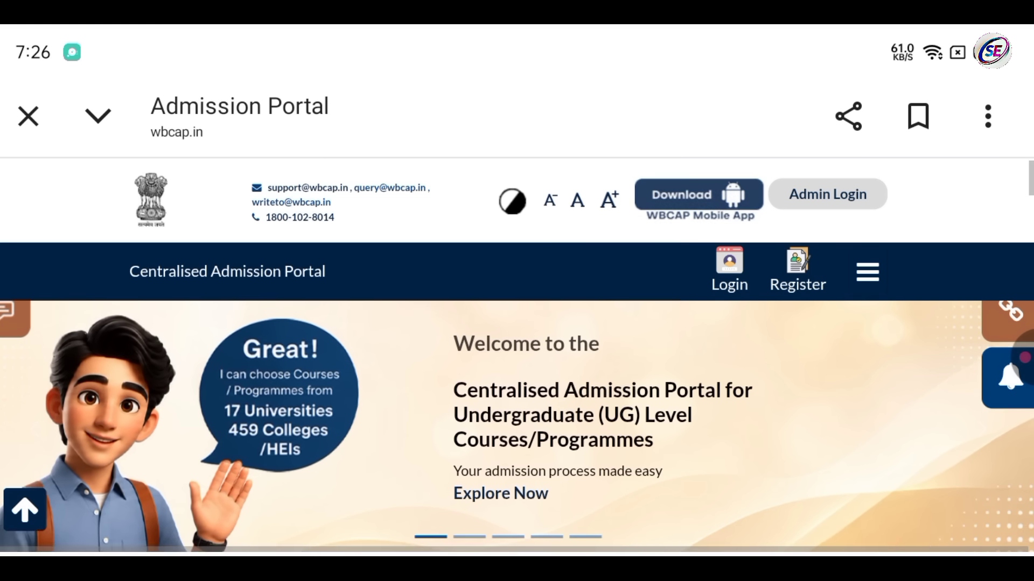
{"action": "scroll", "coordinate": [507, 385], "scroll_direction": "down", "scroll_amount": 2}
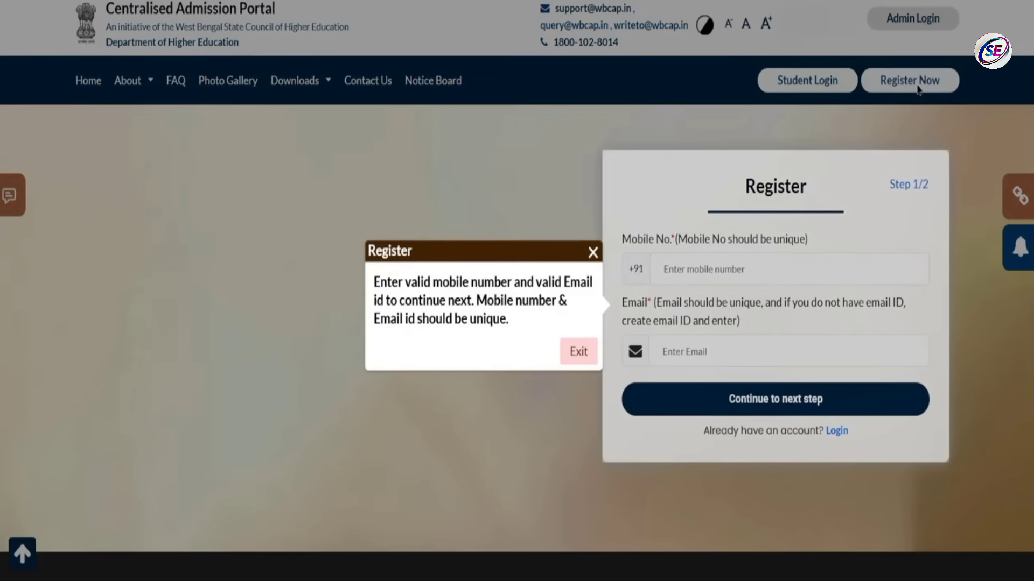
Dismiss the registration guidance note and go through the applicant registration form past its mobile and email OTP fields.
{"action": "left_click", "coordinate": [594, 252]}
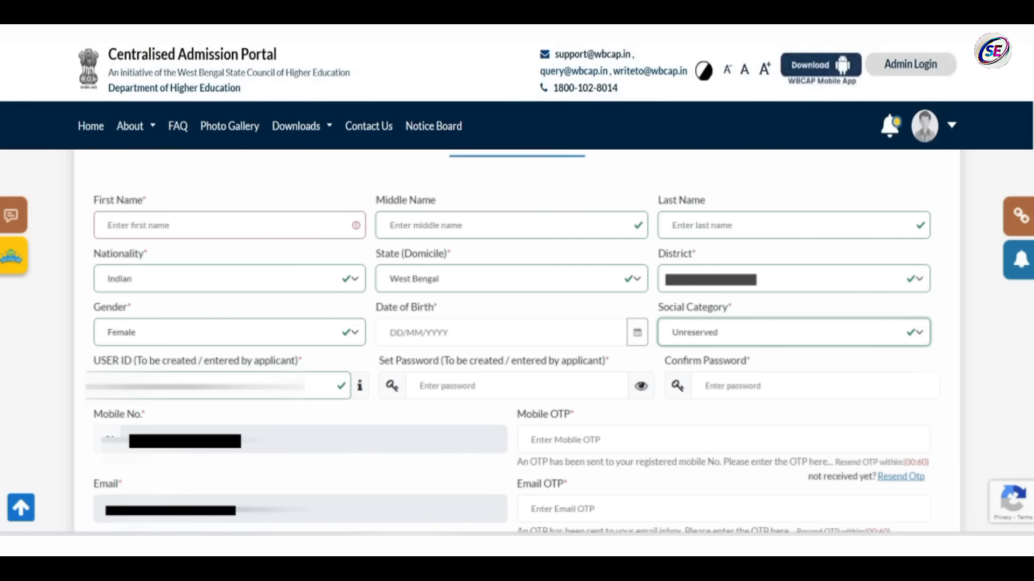
{"action": "scroll", "coordinate": [586, 383], "scroll_direction": "down", "scroll_amount": 4}
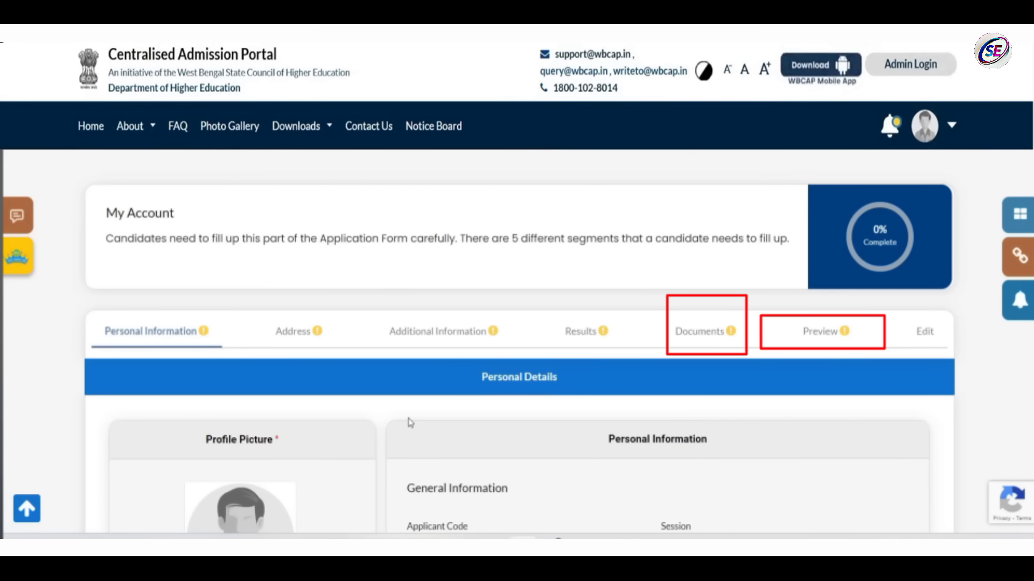
Open the Identity Proof choices in the personal details, and save the Personal Information section to continue to Address.
{"action": "scroll", "coordinate": [409, 422], "scroll_direction": "down", "scroll_amount": 5}
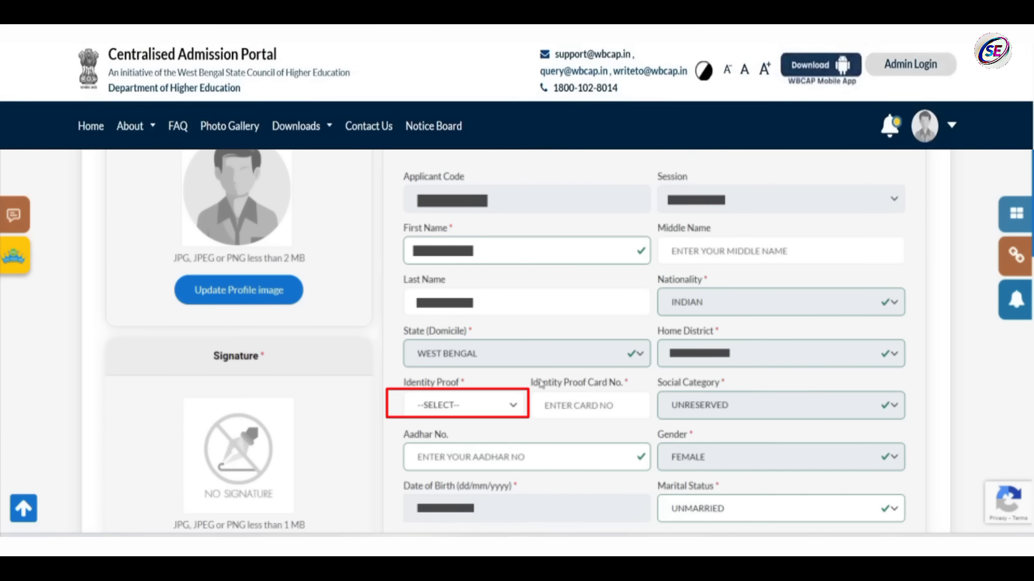
{"action": "left_click", "coordinate": [460, 405]}
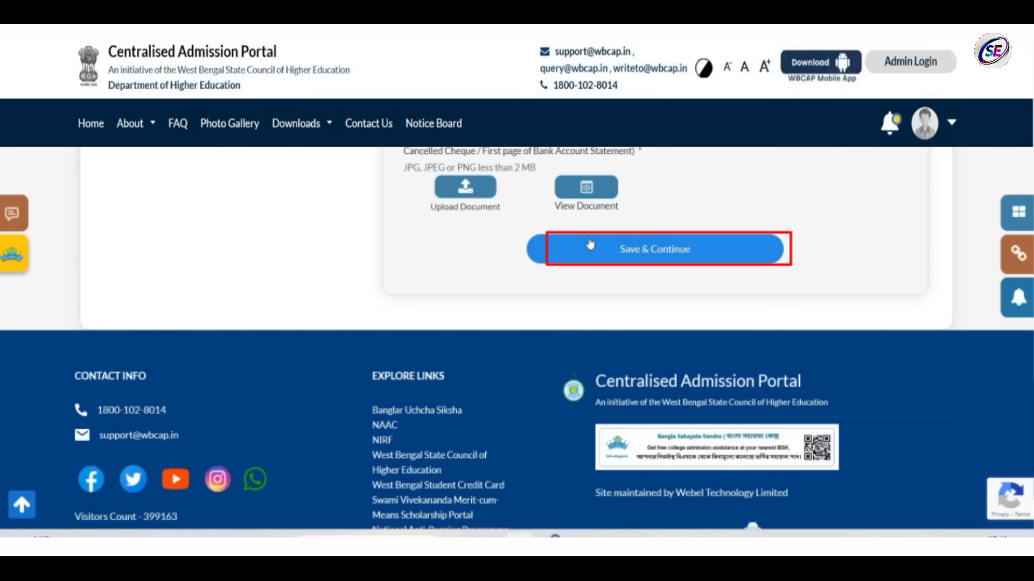
{"action": "left_click", "coordinate": [590, 244]}
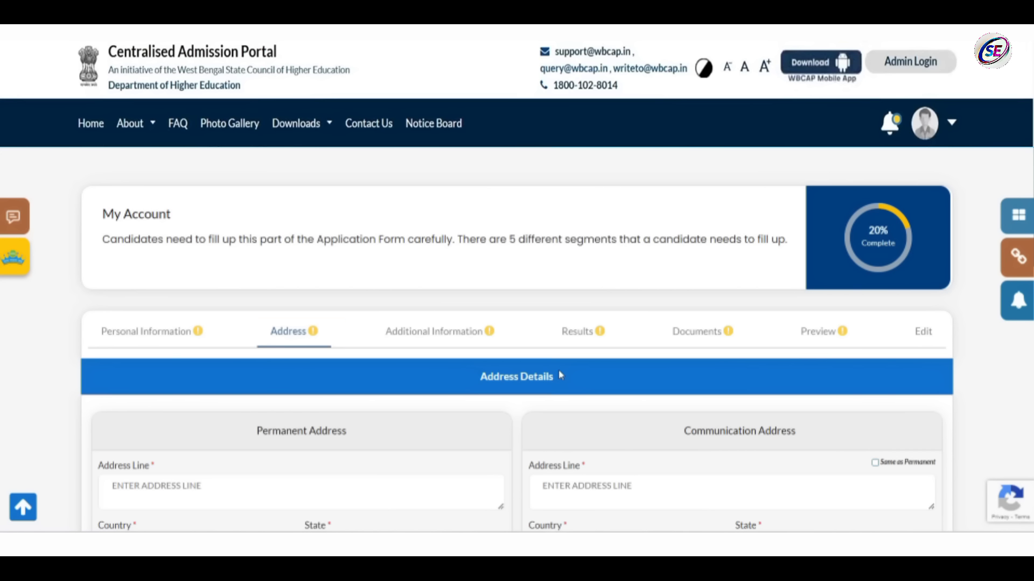
Examine the fields of the Address and Additional Information sections and the list of documents required for upload.
{"action": "scroll", "coordinate": [210, 360], "scroll_direction": "down", "scroll_amount": 3}
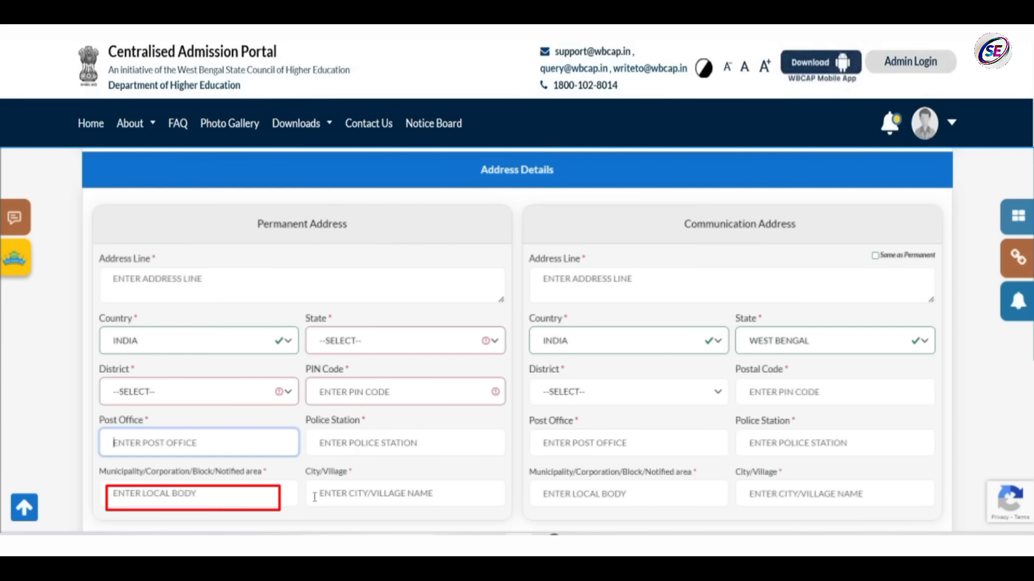
{"action": "scroll", "coordinate": [315, 496], "scroll_direction": "down", "scroll_amount": 2}
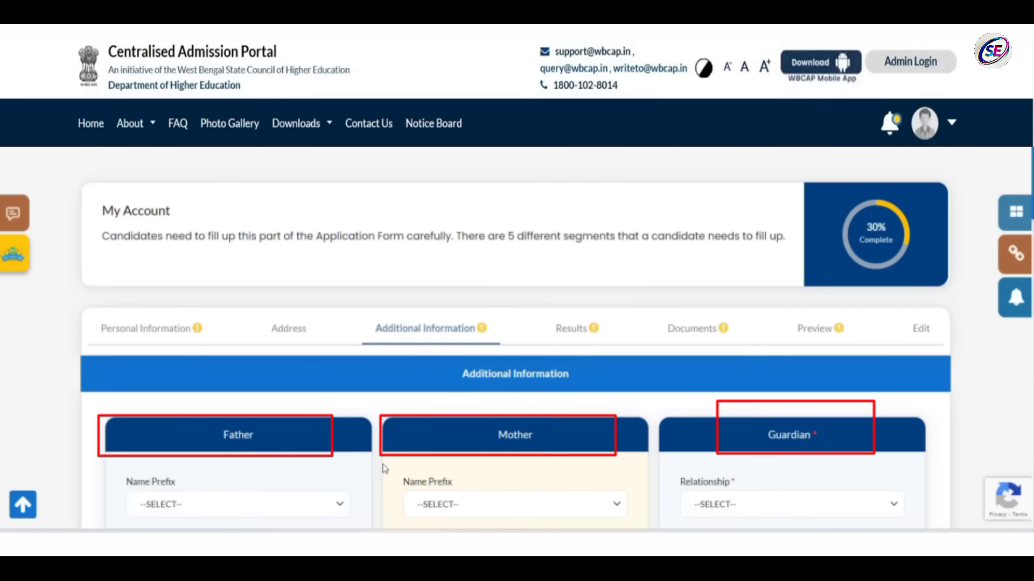
{"action": "scroll", "coordinate": [383, 469], "scroll_direction": "down", "scroll_amount": 4}
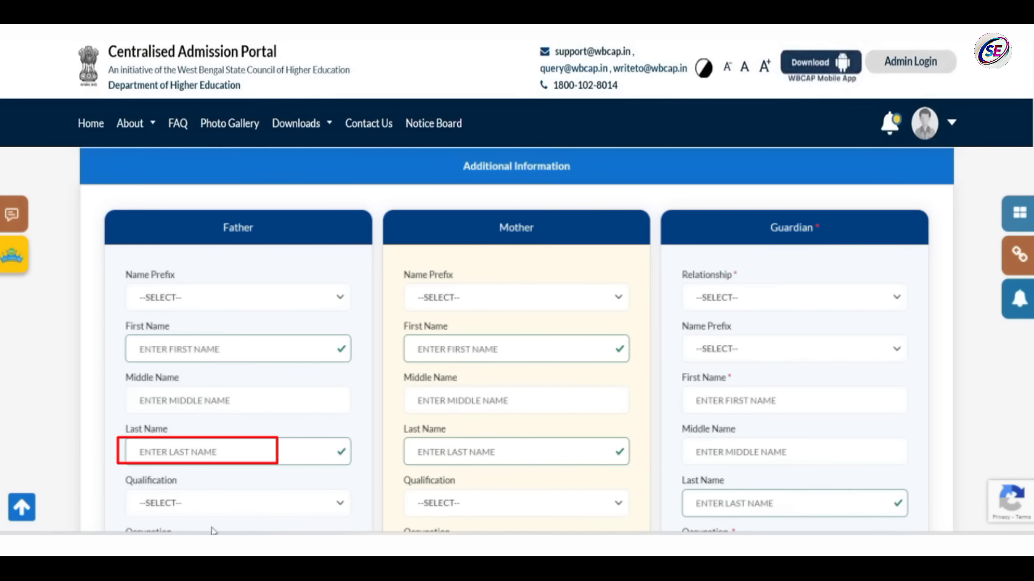
{"action": "scroll", "coordinate": [213, 531], "scroll_direction": "down", "scroll_amount": 5}
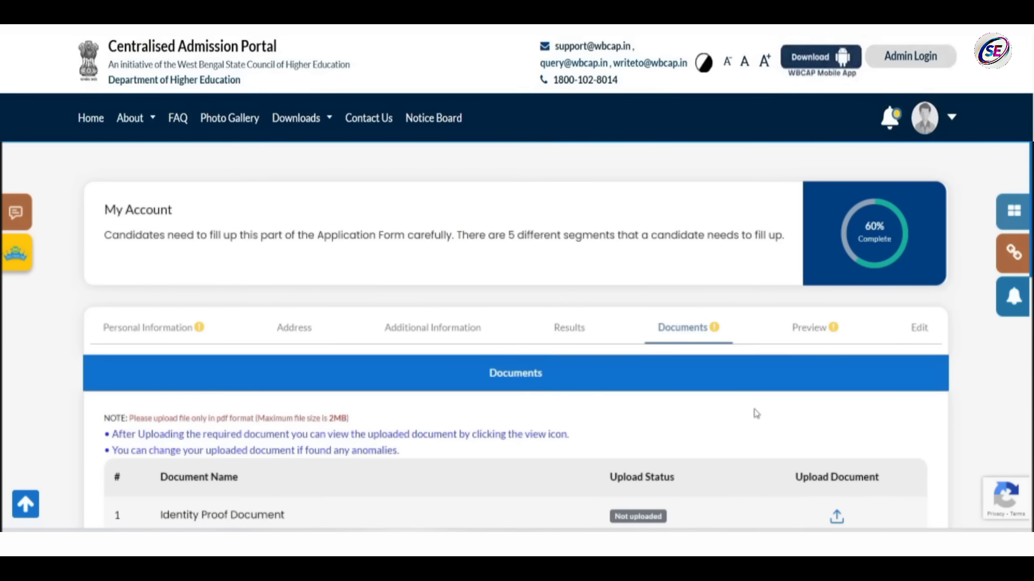
{"action": "scroll", "coordinate": [756, 413], "scroll_direction": "down", "scroll_amount": 3}
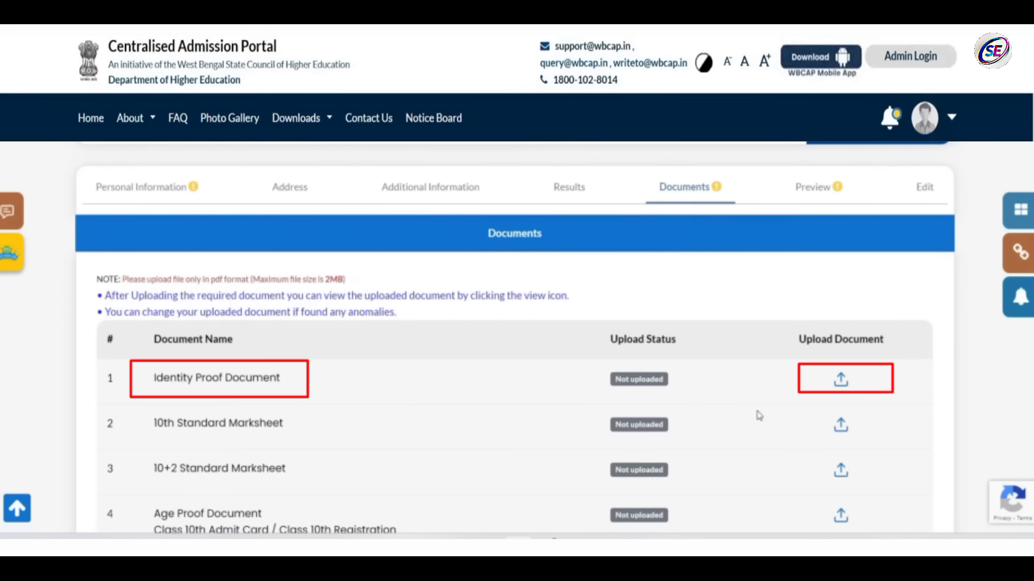
{"action": "scroll", "coordinate": [759, 416], "scroll_direction": "down", "scroll_amount": 2}
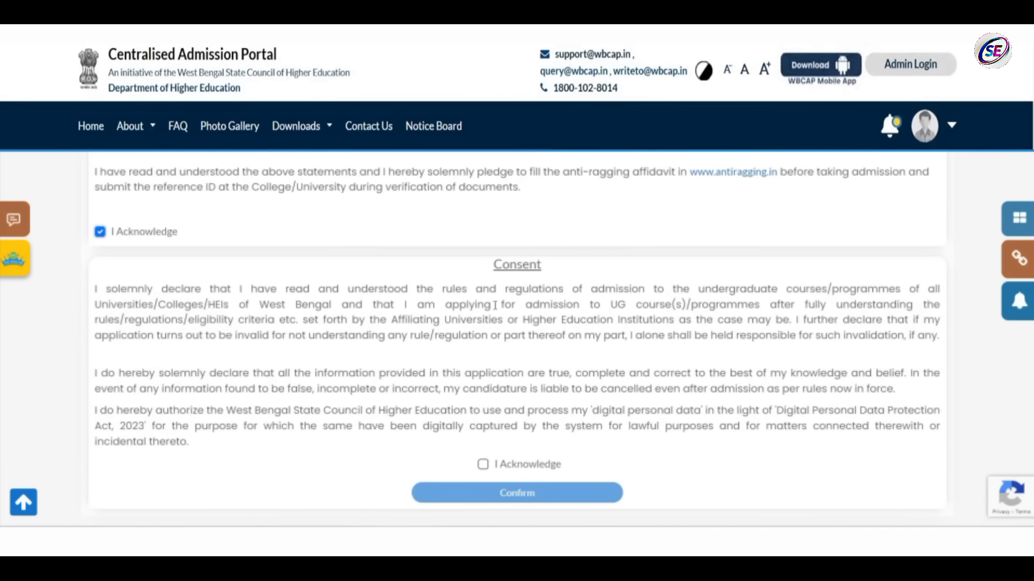
Acknowledge the Consent declaration and confirm the application form to proceed to the preference list.
{"action": "scroll", "coordinate": [495, 305], "scroll_direction": "down", "scroll_amount": 1}
{"action": "left_click", "coordinate": [482, 396]}
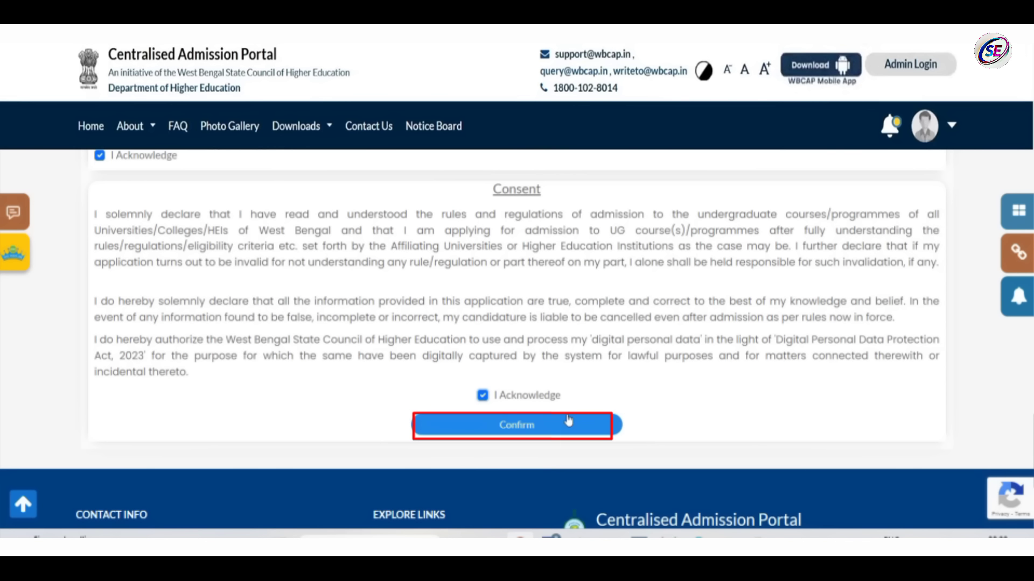
{"action": "left_click", "coordinate": [568, 421]}
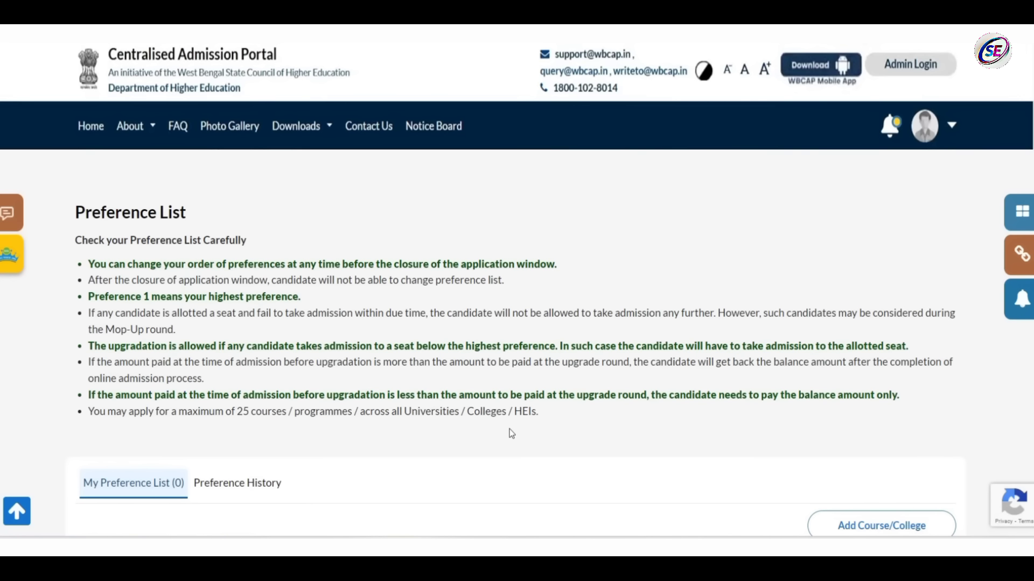
Check eligibility for the 4-Year B.A. in History at Seth Anandram Jaipuria College Day and start adding it to the preference list.
{"action": "scroll", "coordinate": [343, 456], "scroll_direction": "down", "scroll_amount": 4}
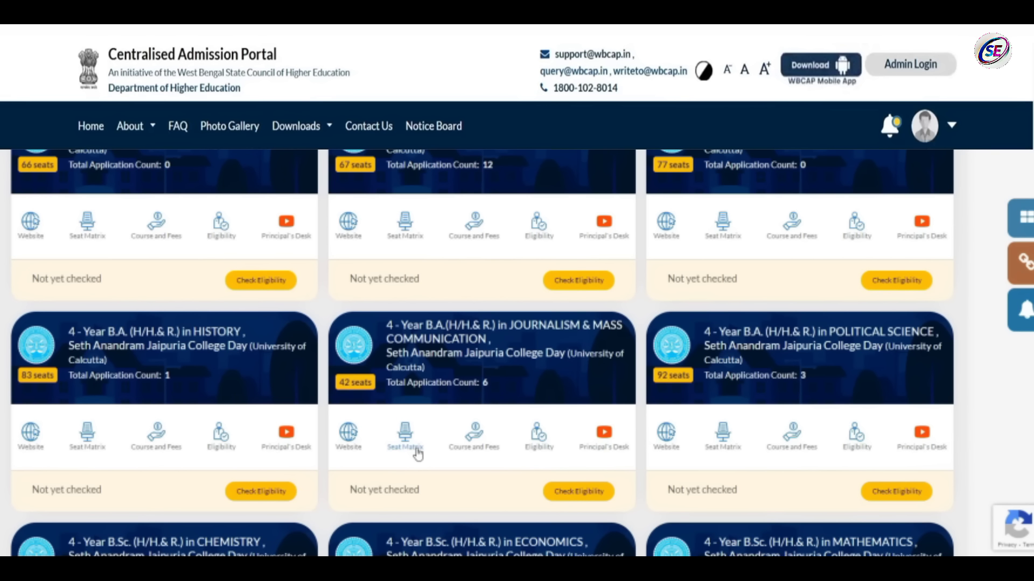
{"action": "left_click", "coordinate": [261, 491]}
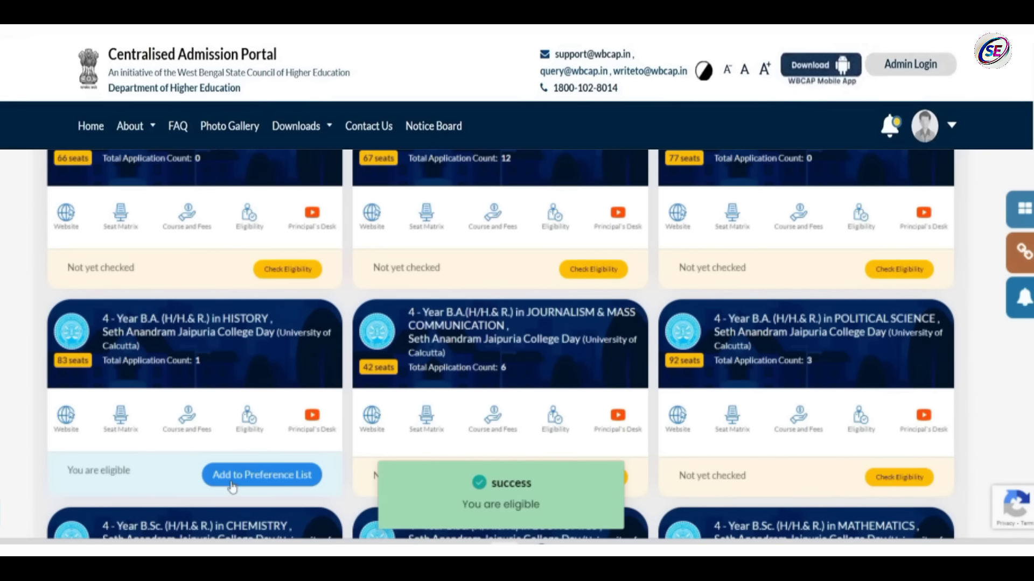
{"action": "left_click", "coordinate": [231, 488]}
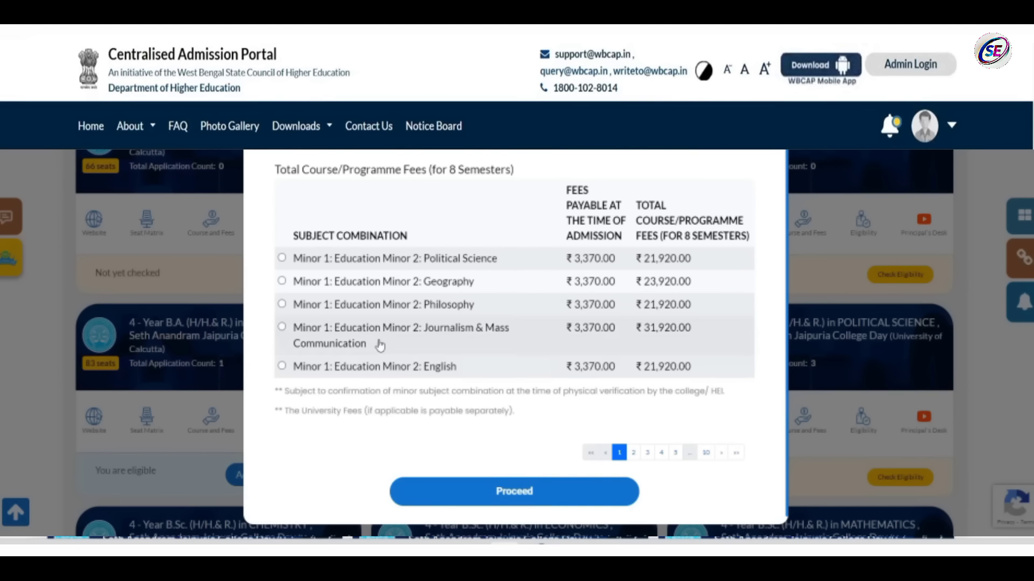